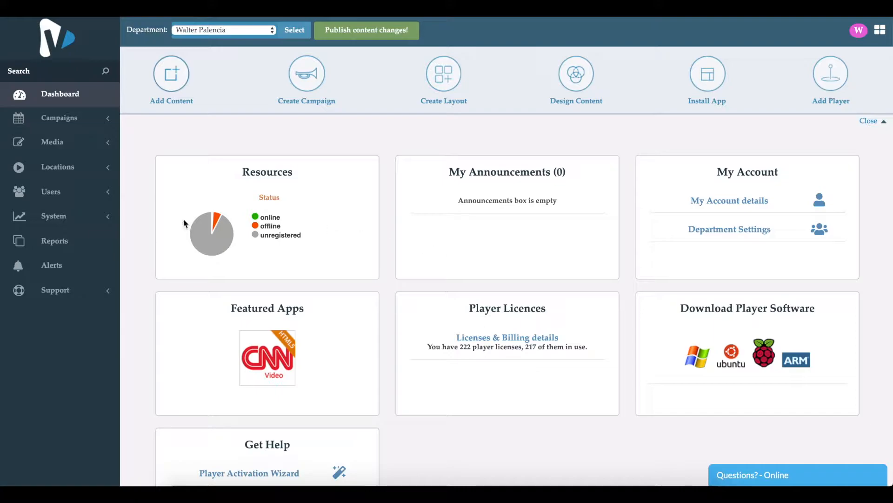
Step: Start a new alert named Sample Alert and set its master category to Weather
left_click(55, 265)
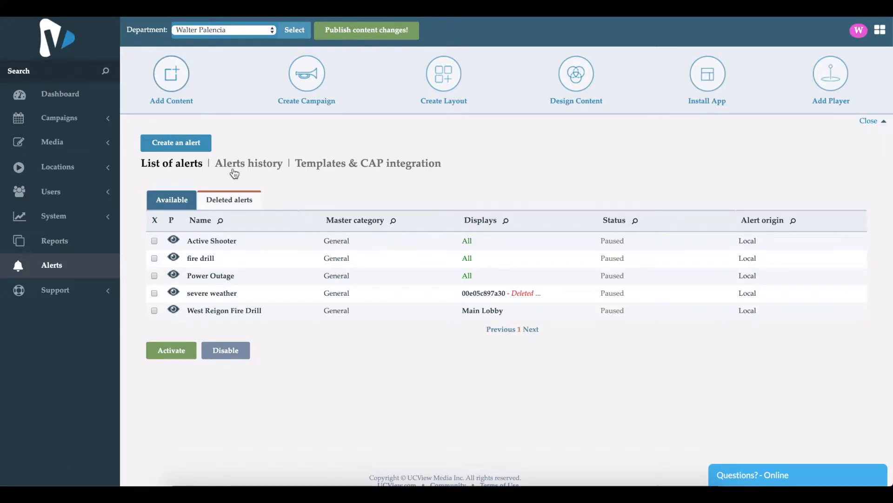
left_click(193, 150)
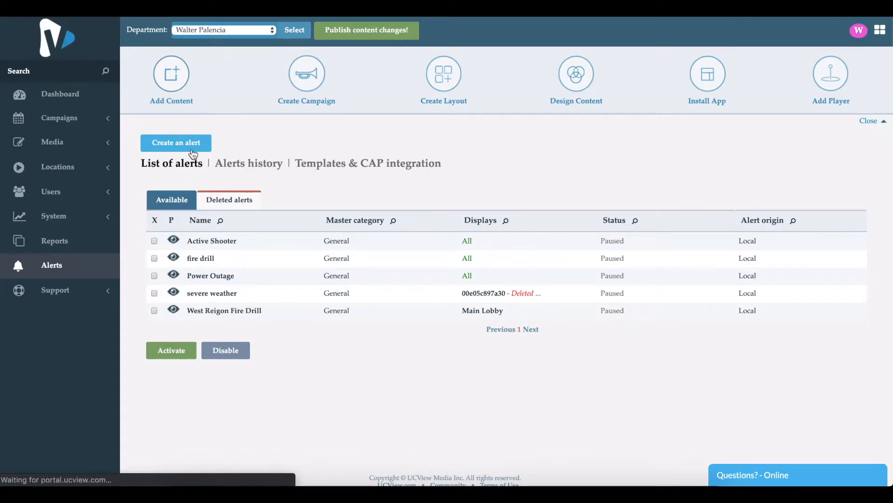
left_click(268, 199)
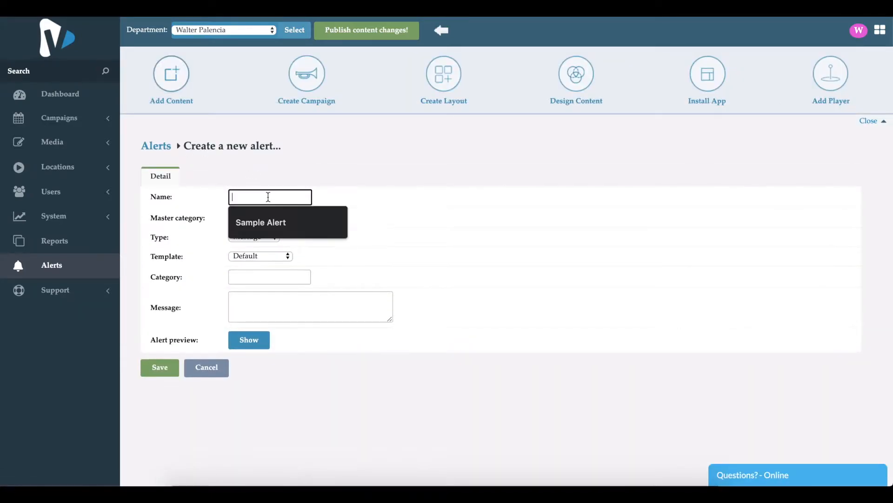
left_click(275, 222)
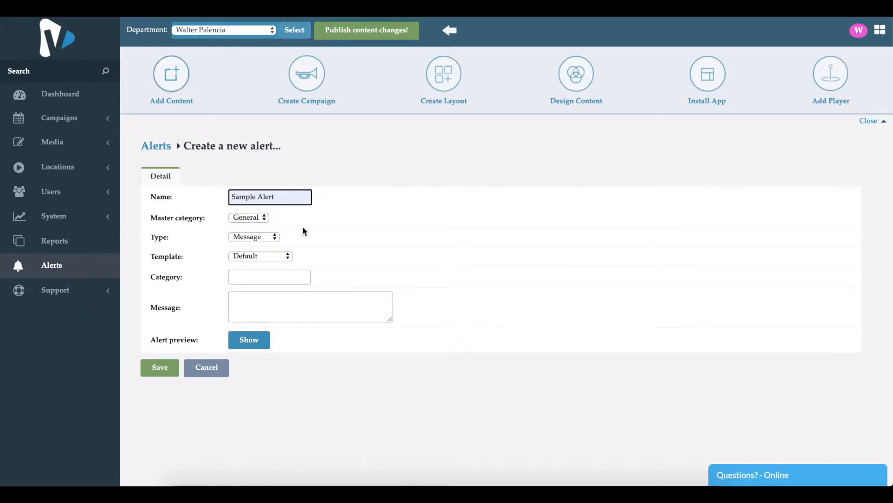
left_click(255, 222)
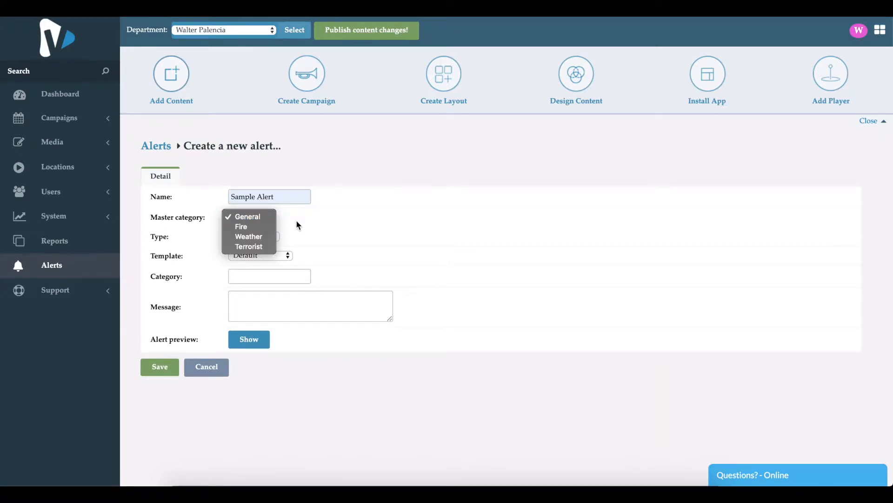
left_click(256, 238)
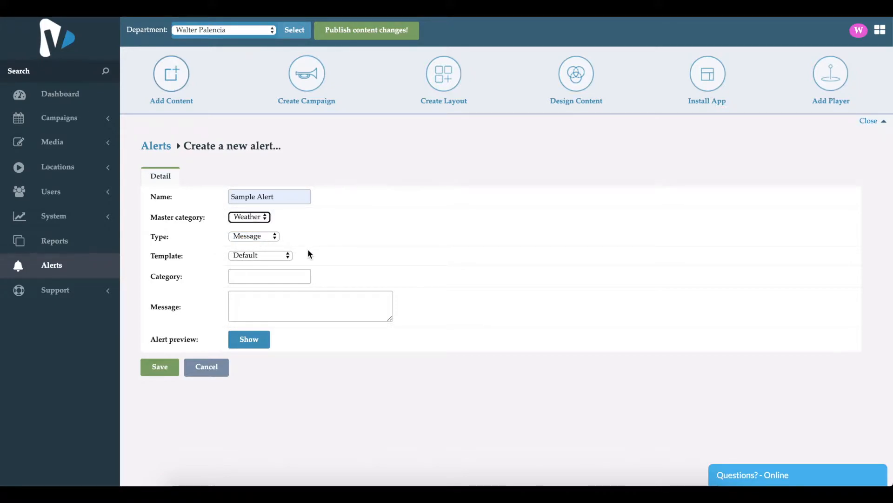
Step: Review the alert type and template choices, keeping the type as Message and the template as Default
left_click(266, 241)
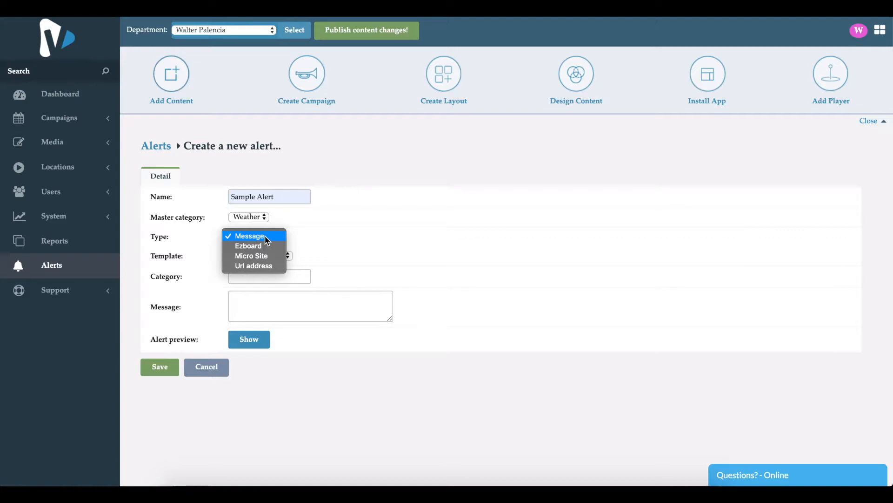
left_click(309, 233)
left_click(279, 259)
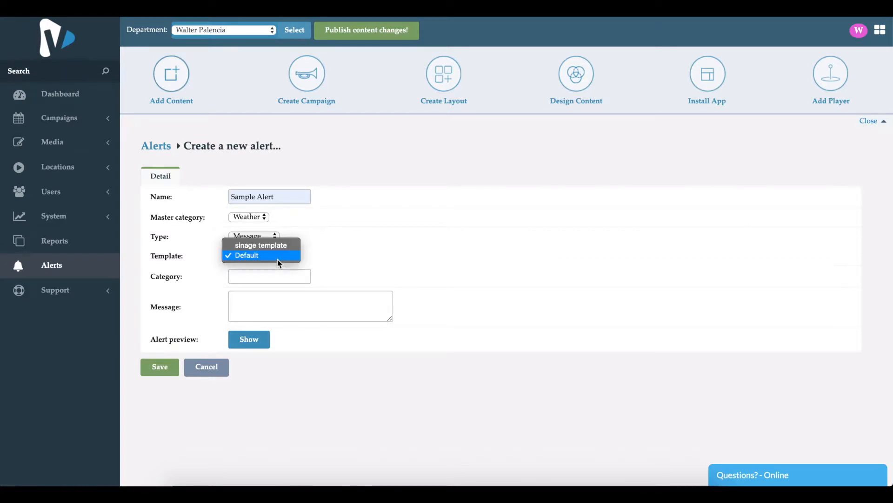
left_click(307, 264)
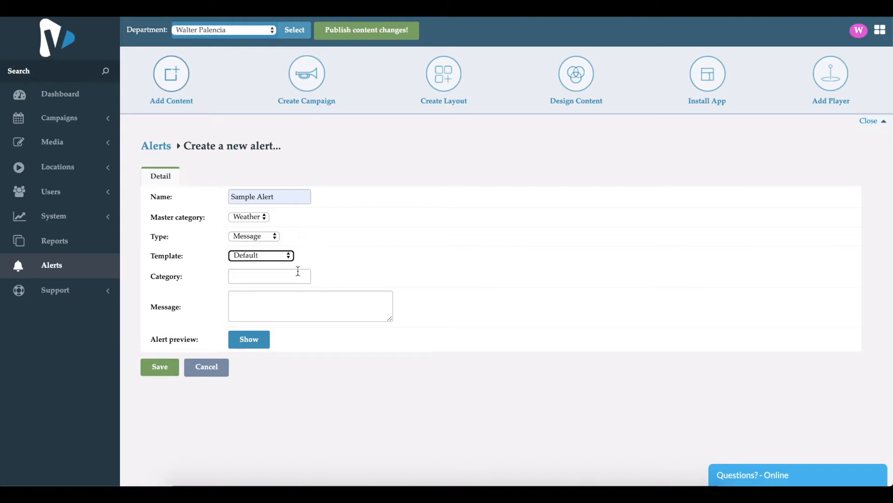
Step: Set the alert's category to Sample and enter the message "This is a sample alert"
left_click(283, 278)
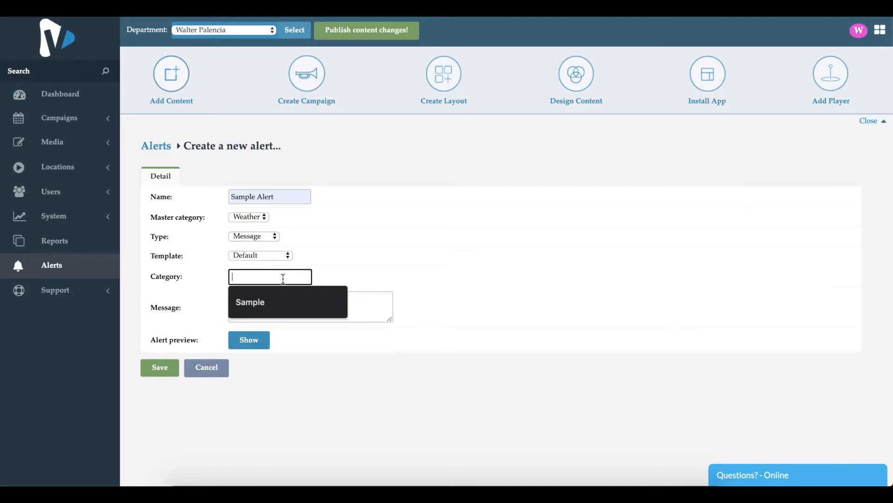
left_click(283, 304)
left_click(365, 274)
left_click(337, 302)
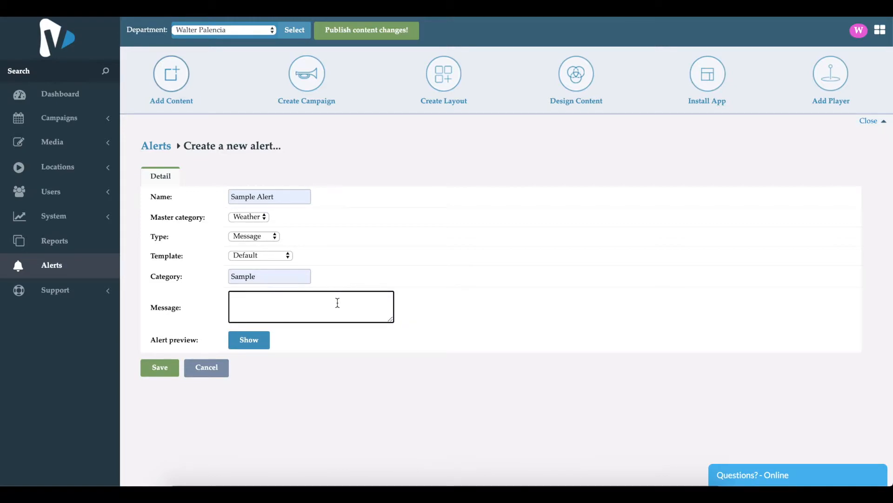
type("This is a sample")
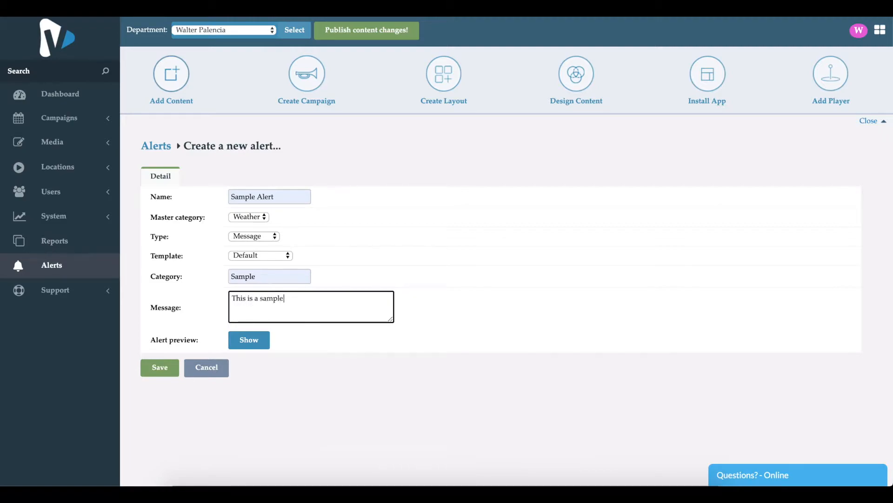
type(" alert")
left_click(404, 366)
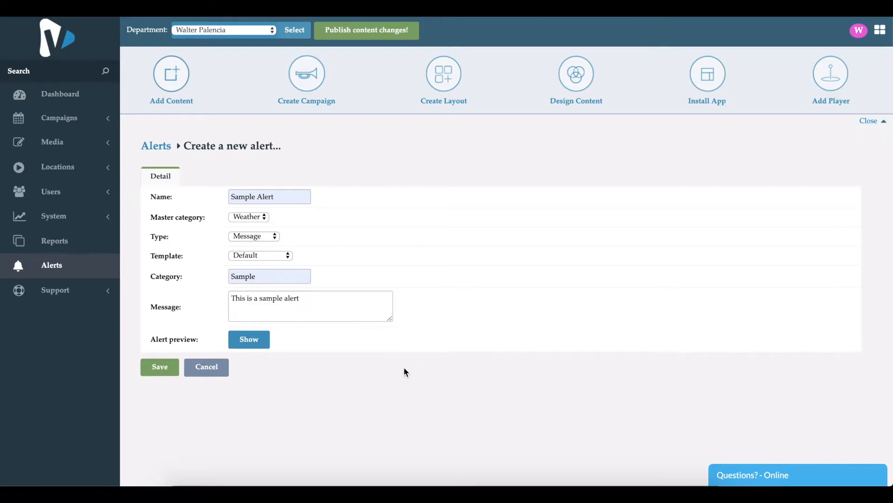
Step: Preview the alert, close the preview and save the new alert
left_click(258, 344)
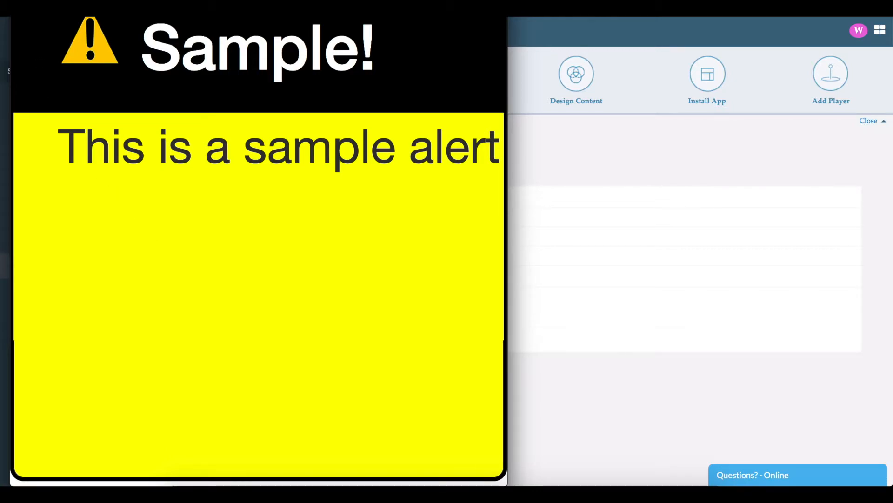
key("super+w")
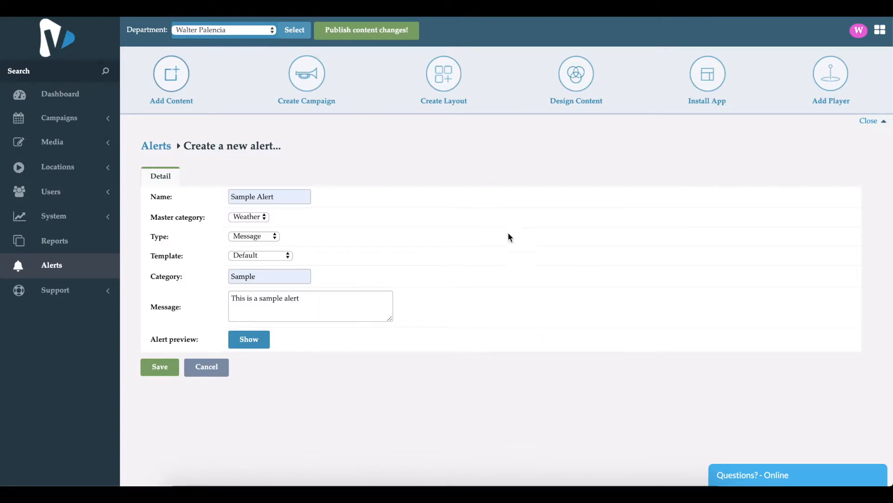
left_click(159, 372)
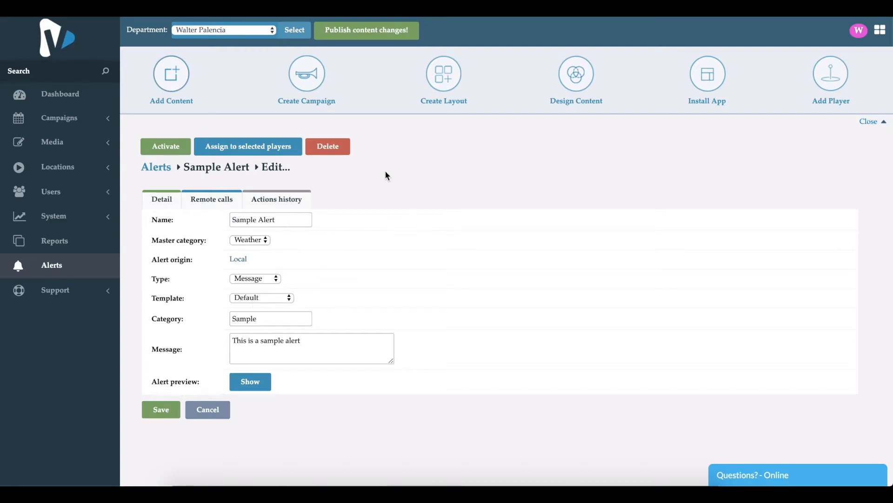
Step: Open the player assignment for Sample Alert and change it from a global to a normal alert
left_click(252, 151)
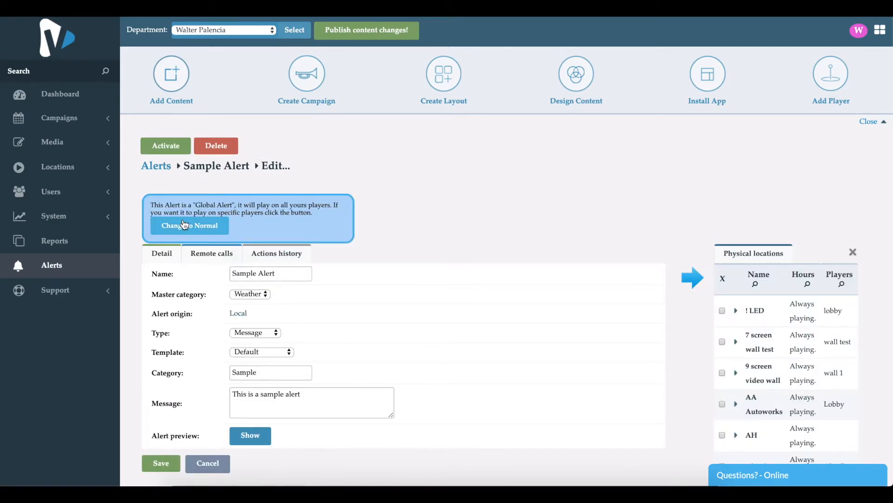
left_click_drag(158, 204, 250, 216)
left_click(436, 224)
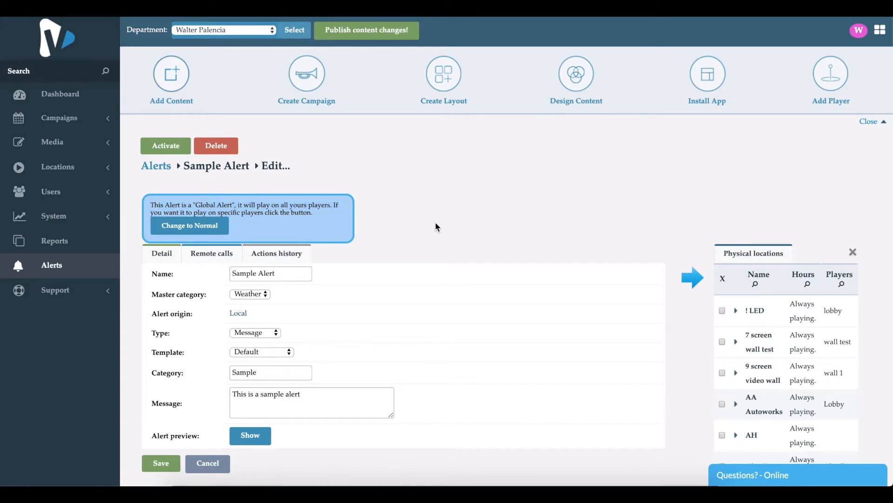
left_click(186, 226)
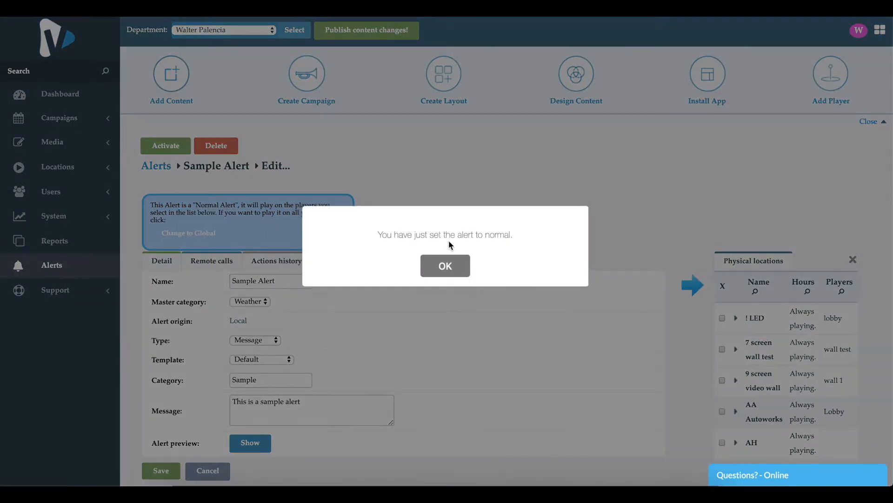
left_click(445, 268)
Step: Select the building 1 physical location on page 2 of the locations list for Sample Alert and save the alert
scroll(632, 333, "down", 3)
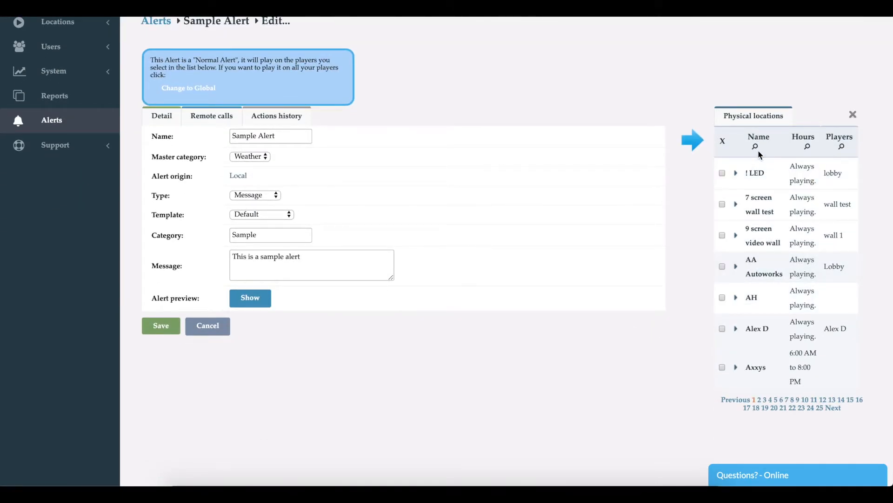
left_click(765, 399)
scroll(763, 384, "down", 5)
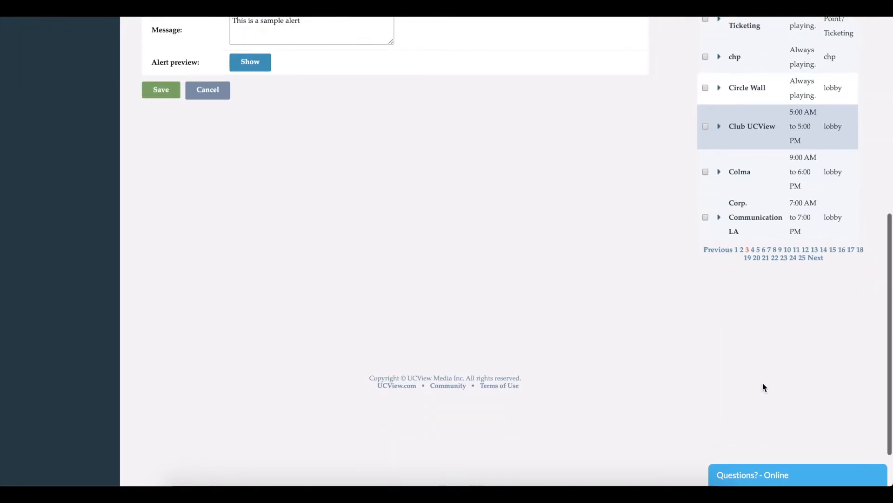
left_click(742, 251)
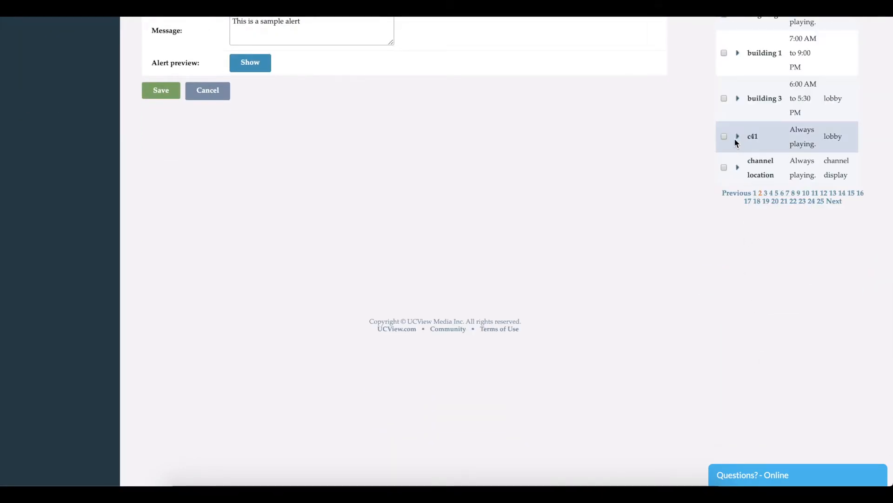
scroll(734, 140, "up", 1)
left_click(724, 116)
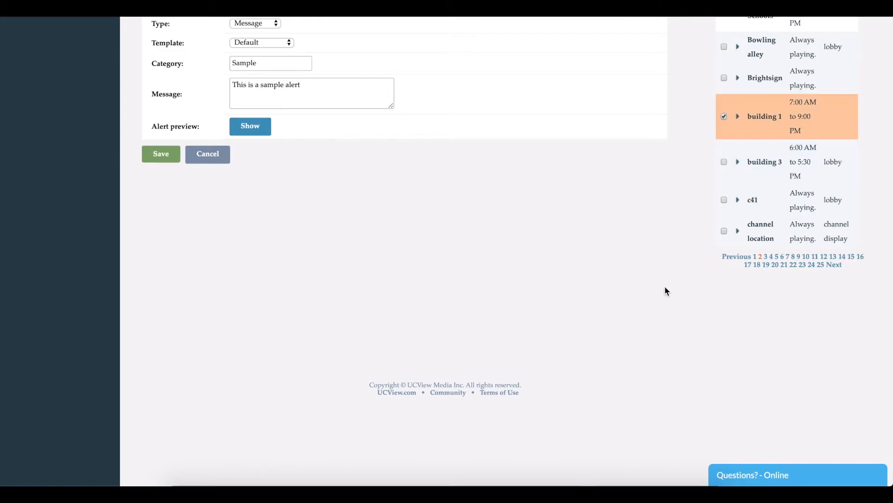
scroll(489, 224, "up", 3)
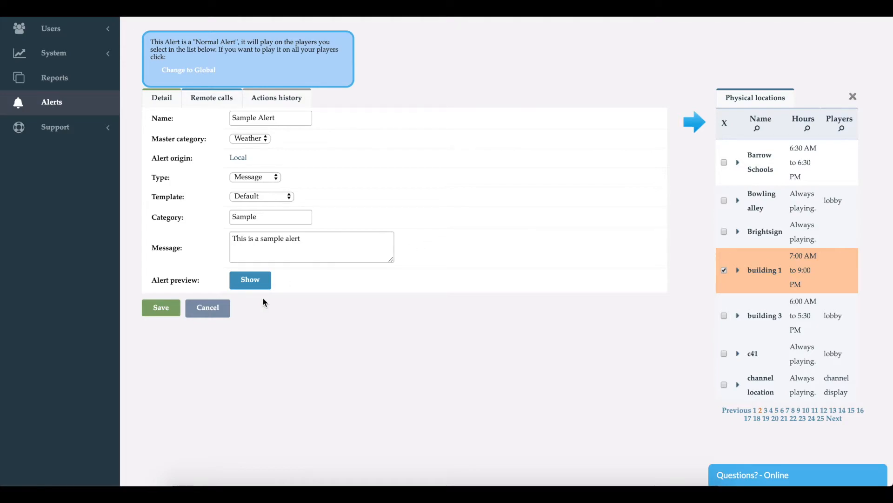
left_click(163, 309)
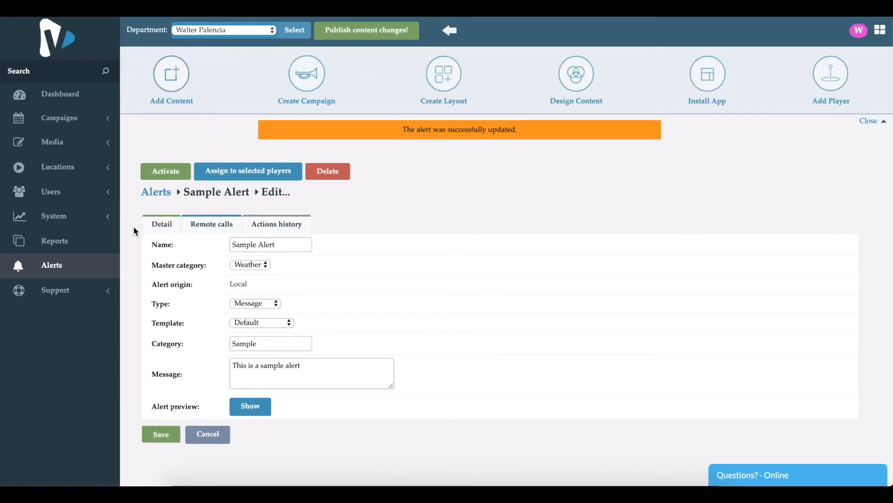
Step: Return to the list of alerts and activate Sample Alert
left_click(51, 266)
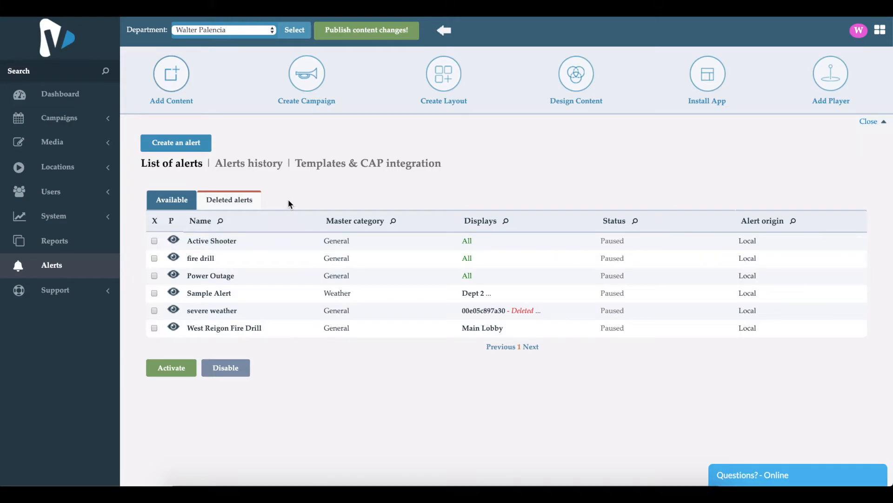
scroll(292, 200, "down", 1)
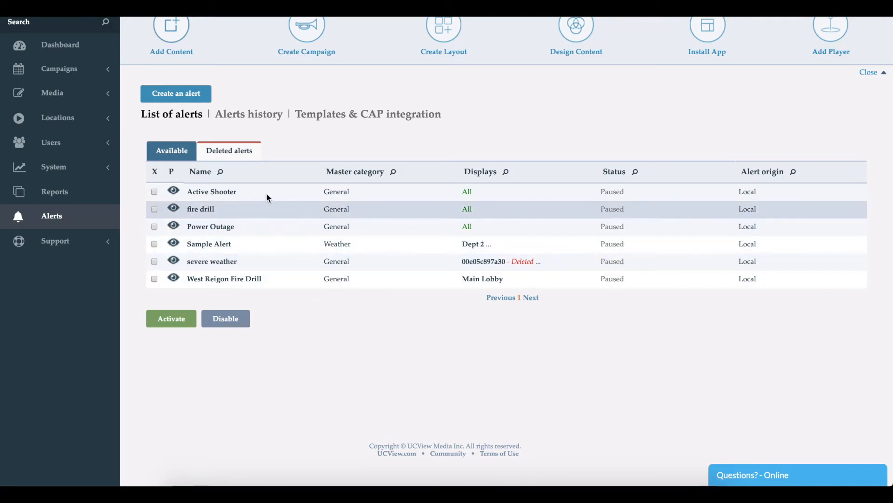
left_click(154, 244)
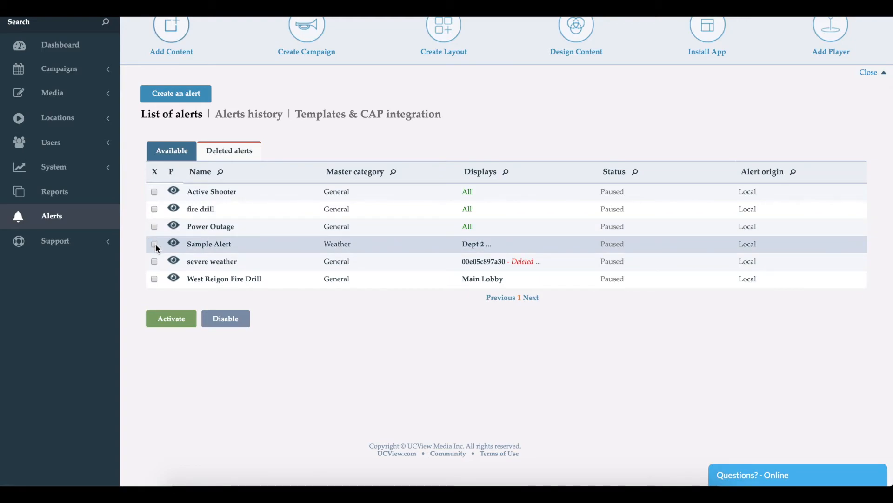
left_click(163, 327)
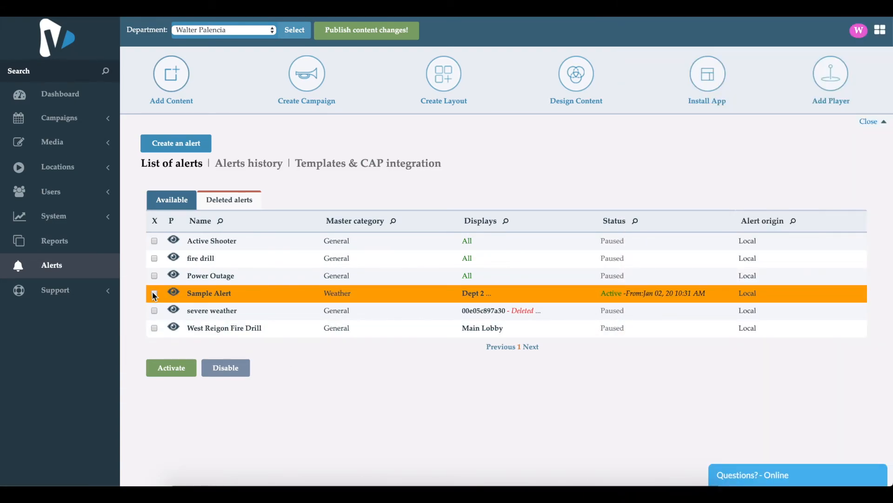
Step: Disable the active Sample Alert in the list of alerts
left_click(155, 293)
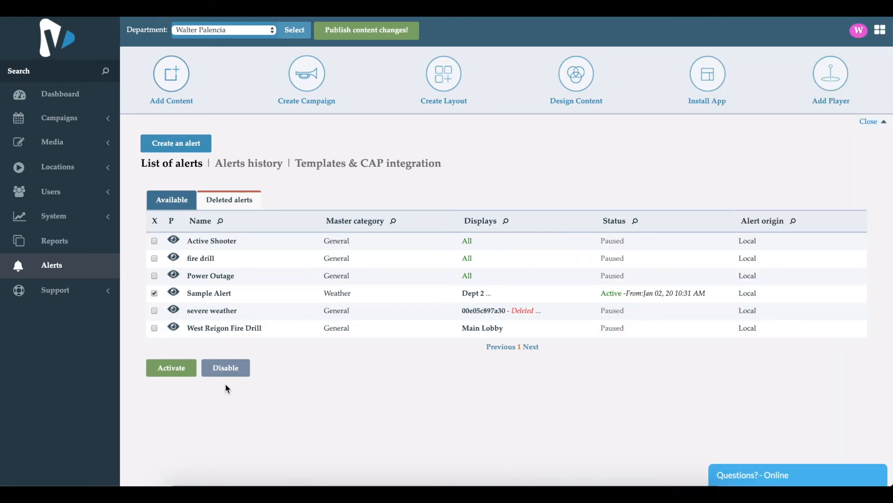
left_click(237, 377)
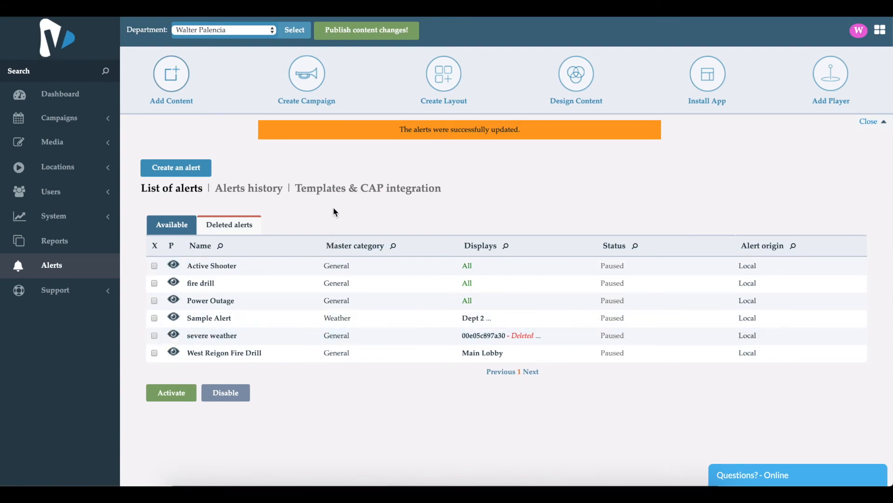
Step: Open the Templates & CAP integration page of the alerts section
left_click(338, 195)
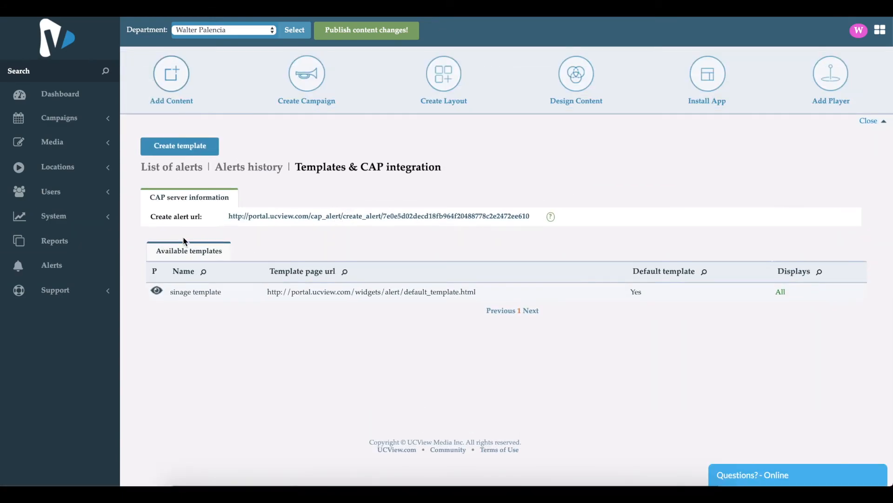